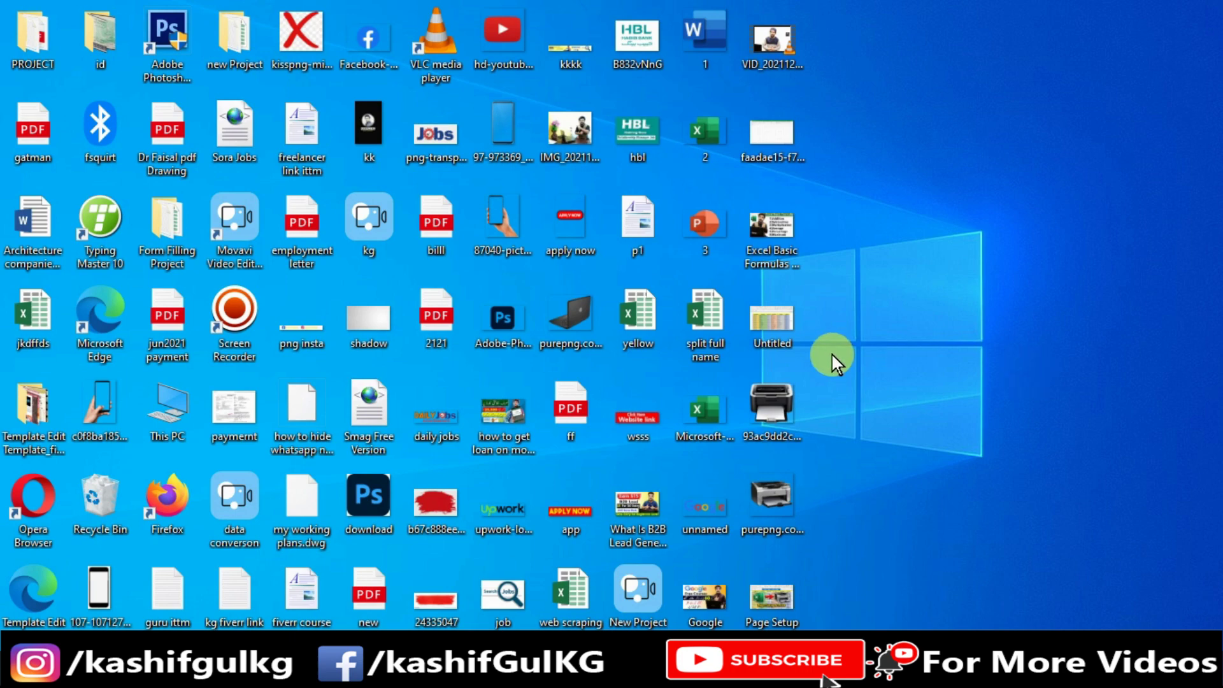
- Open the 'yellow' workbook from the desktop in Excel
double_click(628, 319)
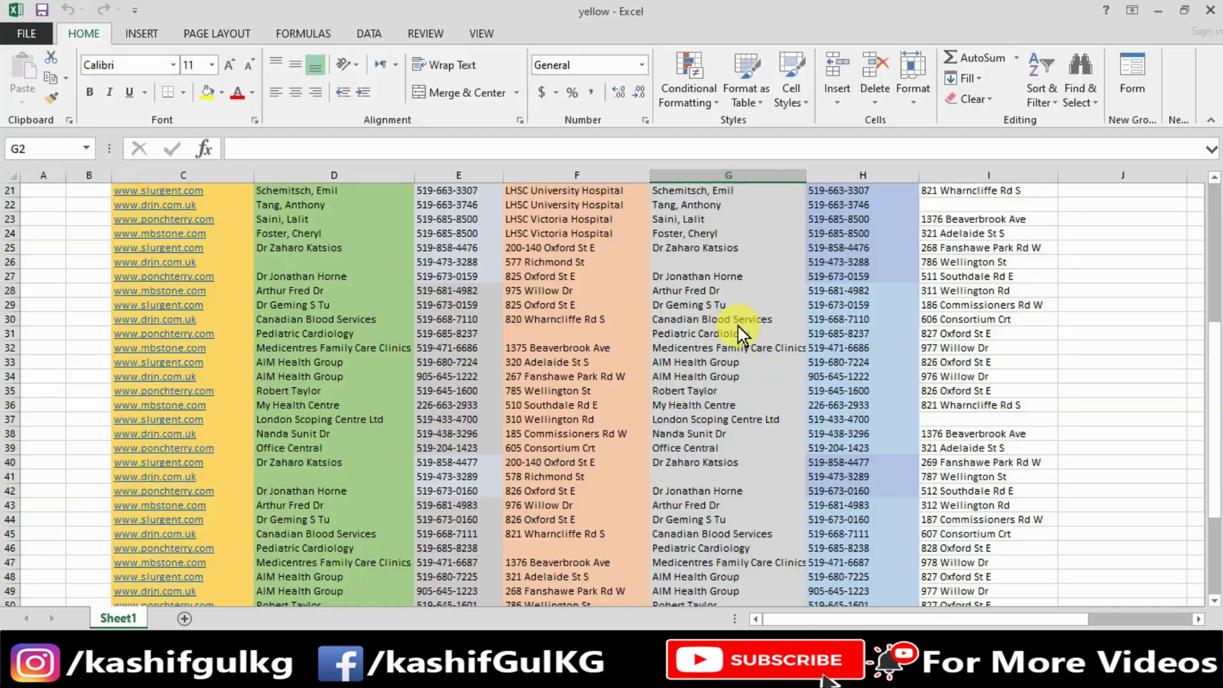
scroll(738, 326, "up", 1)
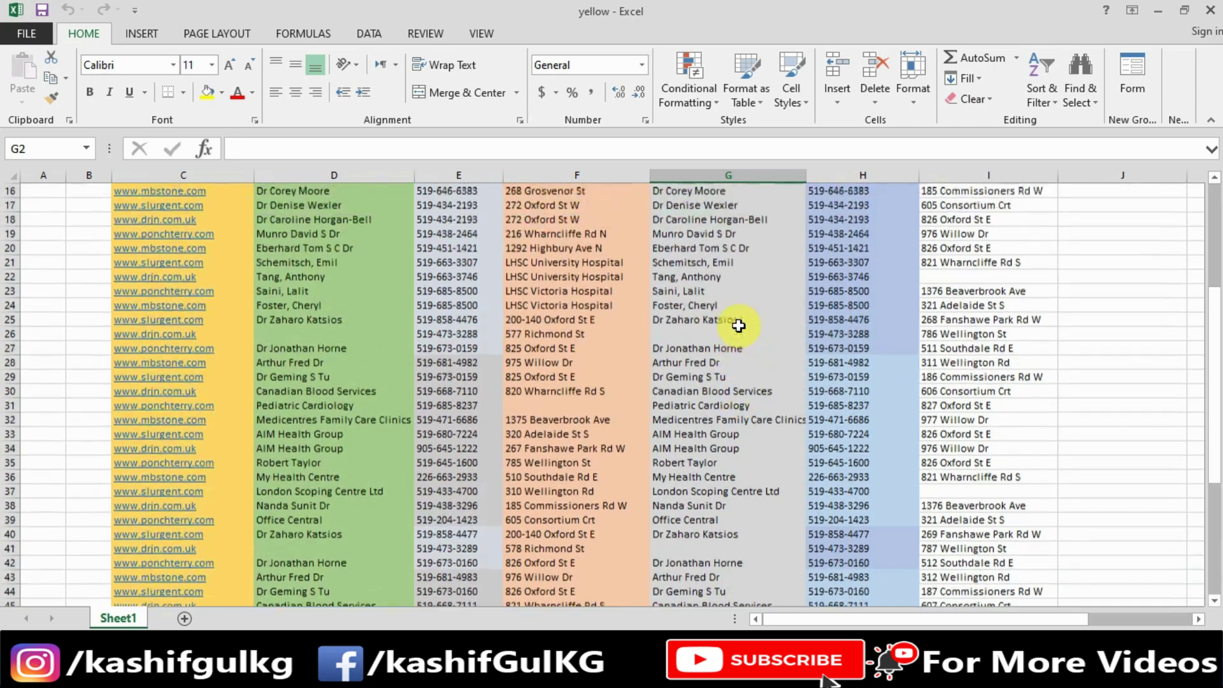
scroll(738, 326, "up", 2)
scroll(738, 326, "up", 4)
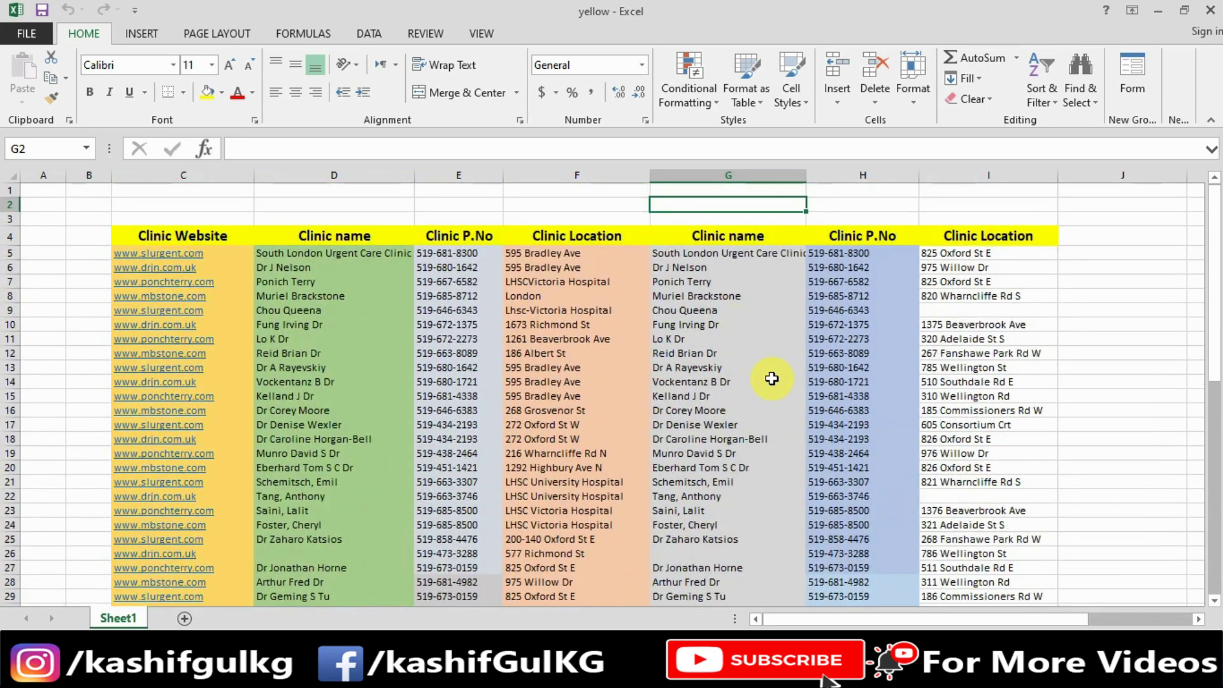
scroll(773, 374, "down", 5)
scroll(772, 374, "down", 1)
scroll(772, 373, "down", 8)
scroll(773, 374, "up", 5)
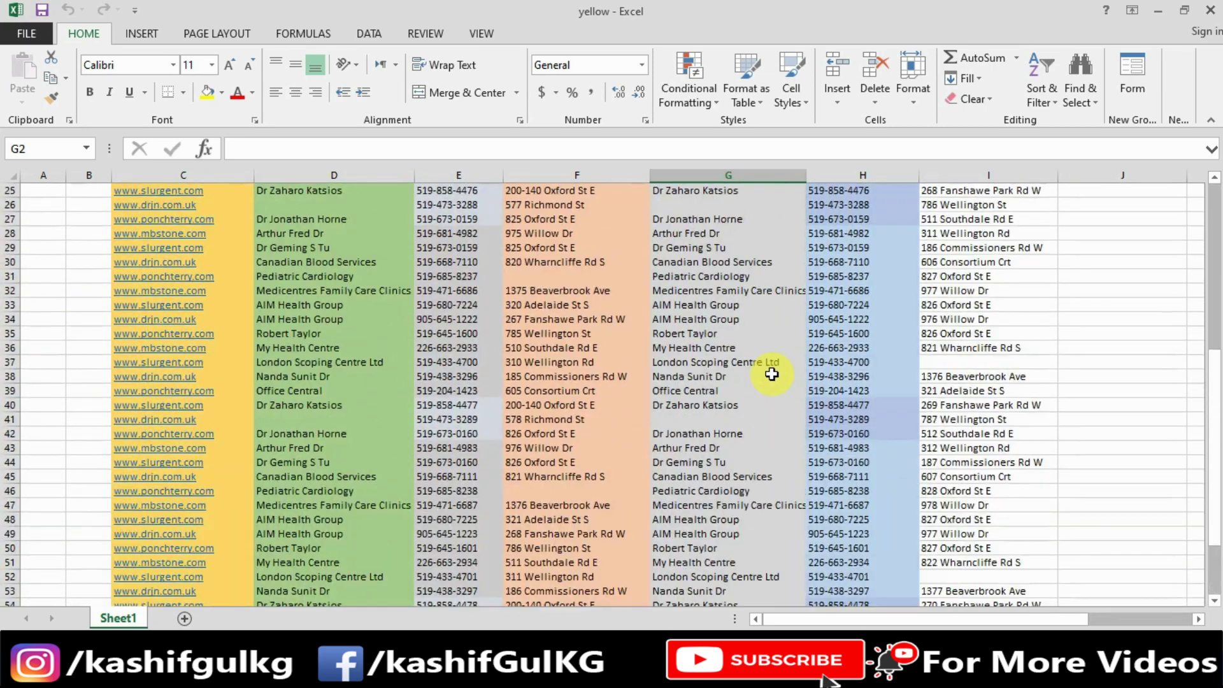
scroll(773, 374, "up", 5)
scroll(772, 373, "up", 4)
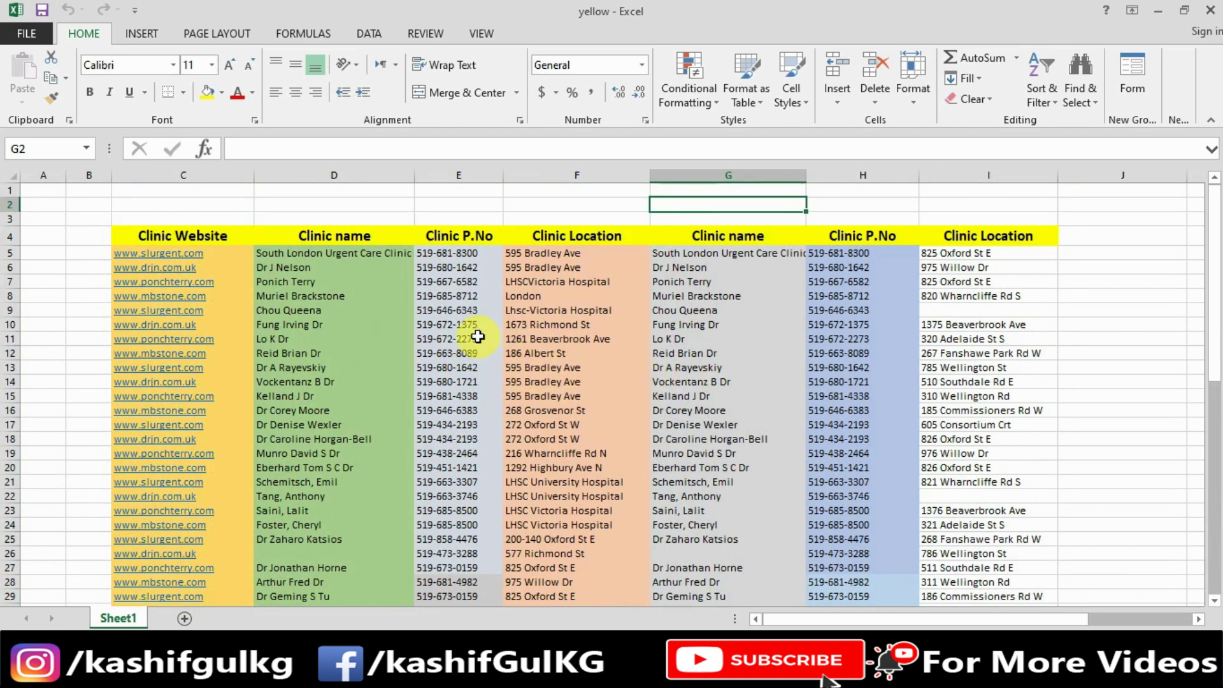
left_click_drag(162, 235, 925, 627)
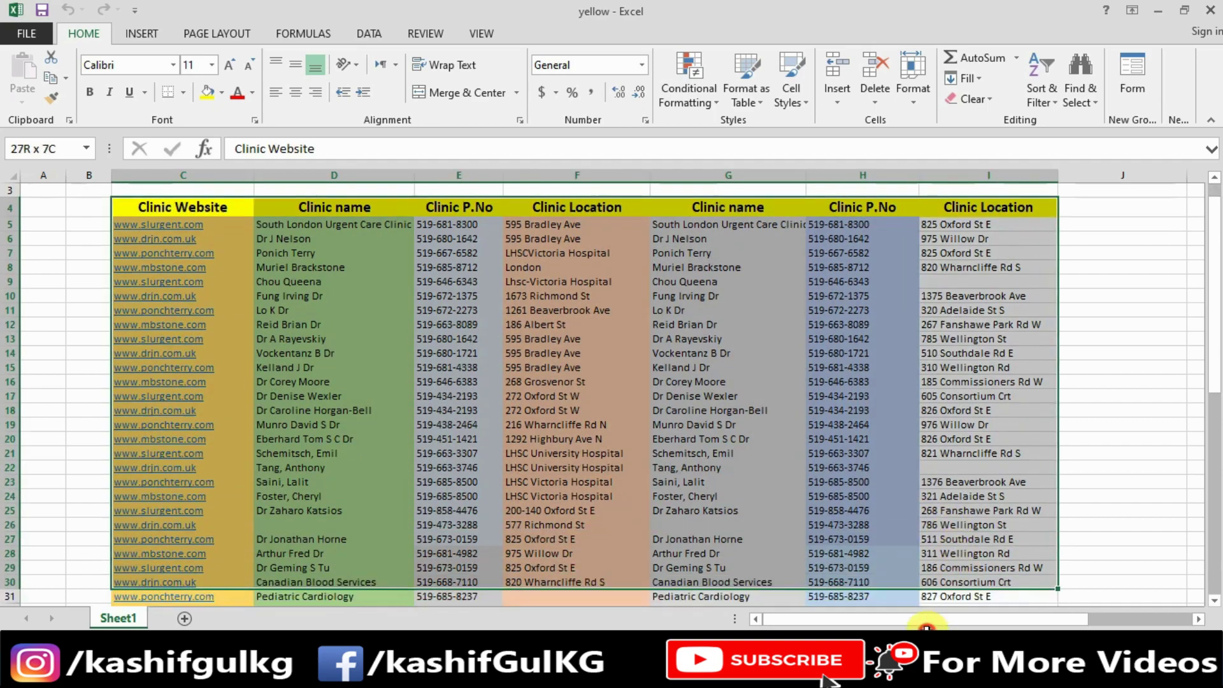
- Select the clinic table C4:I40 and apply All Borders to every cell
left_click_drag(925, 627, 911, 450)
scroll(911, 449, "up", 3)
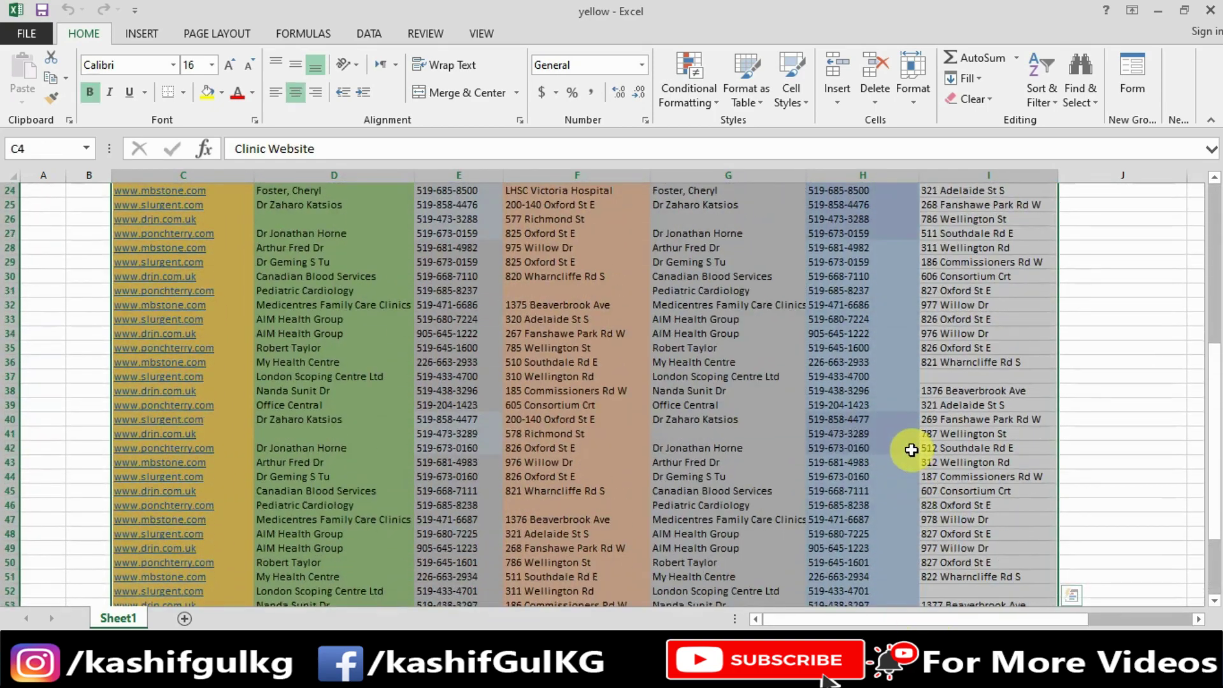
scroll(910, 450, "up", 5)
scroll(910, 450, "up", 3)
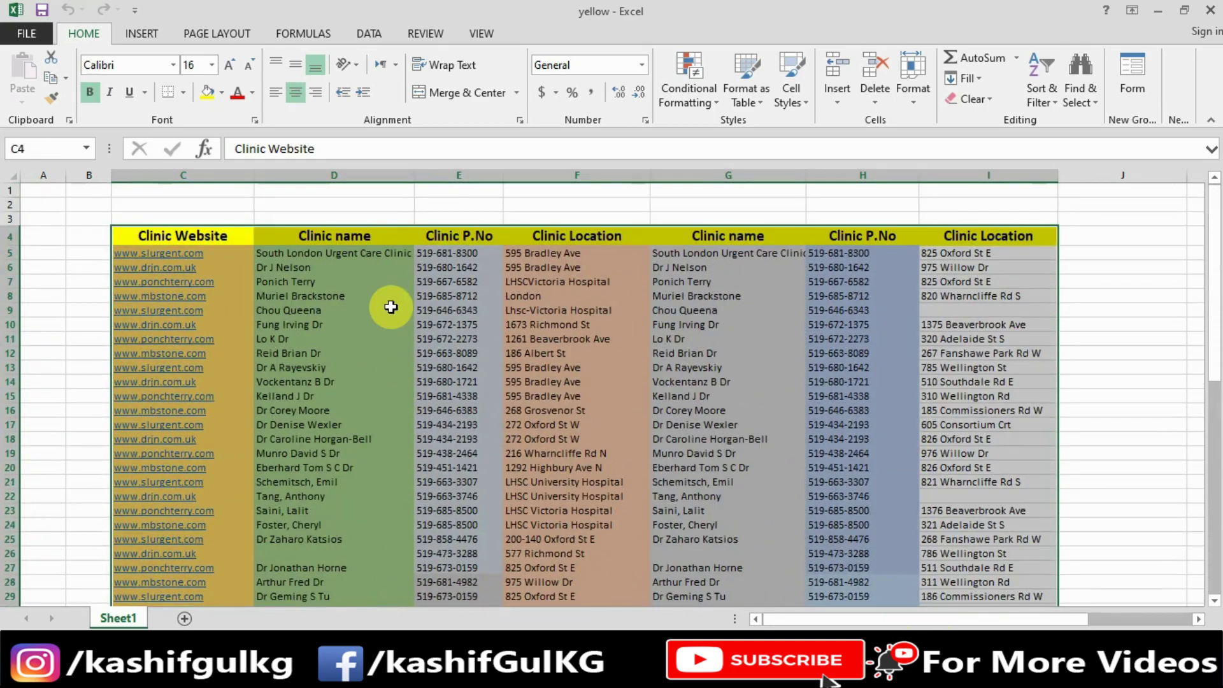
left_click(184, 94)
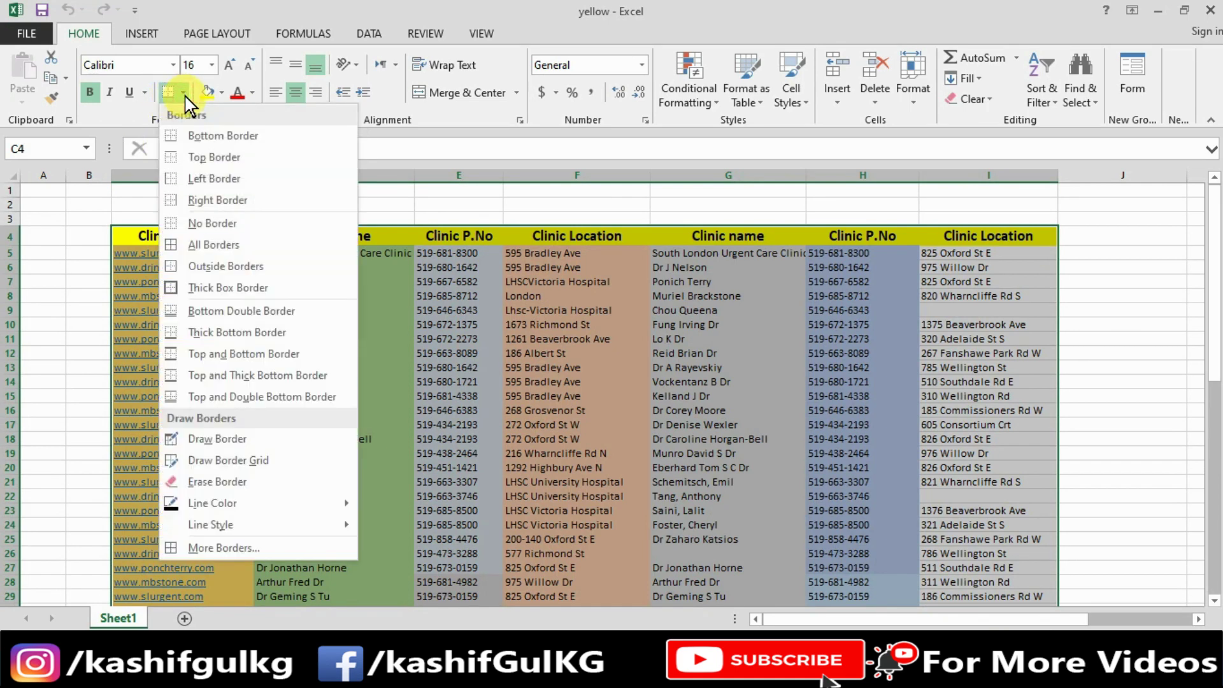
left_click(214, 245)
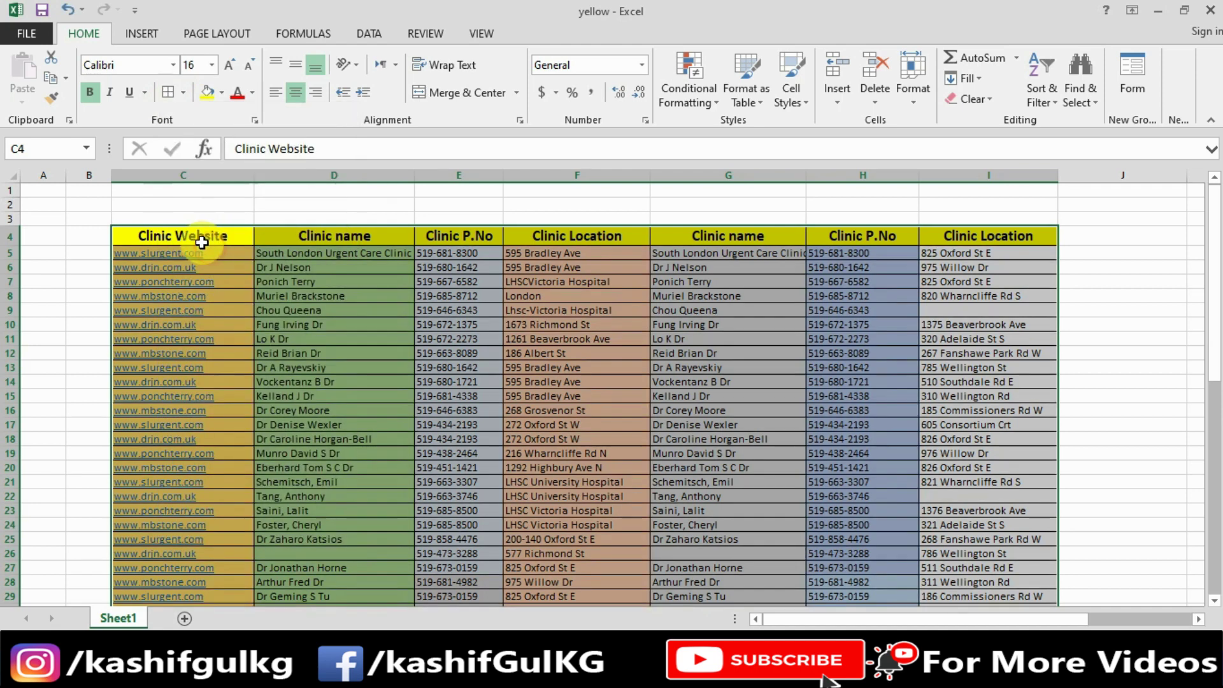
left_click(977, 353)
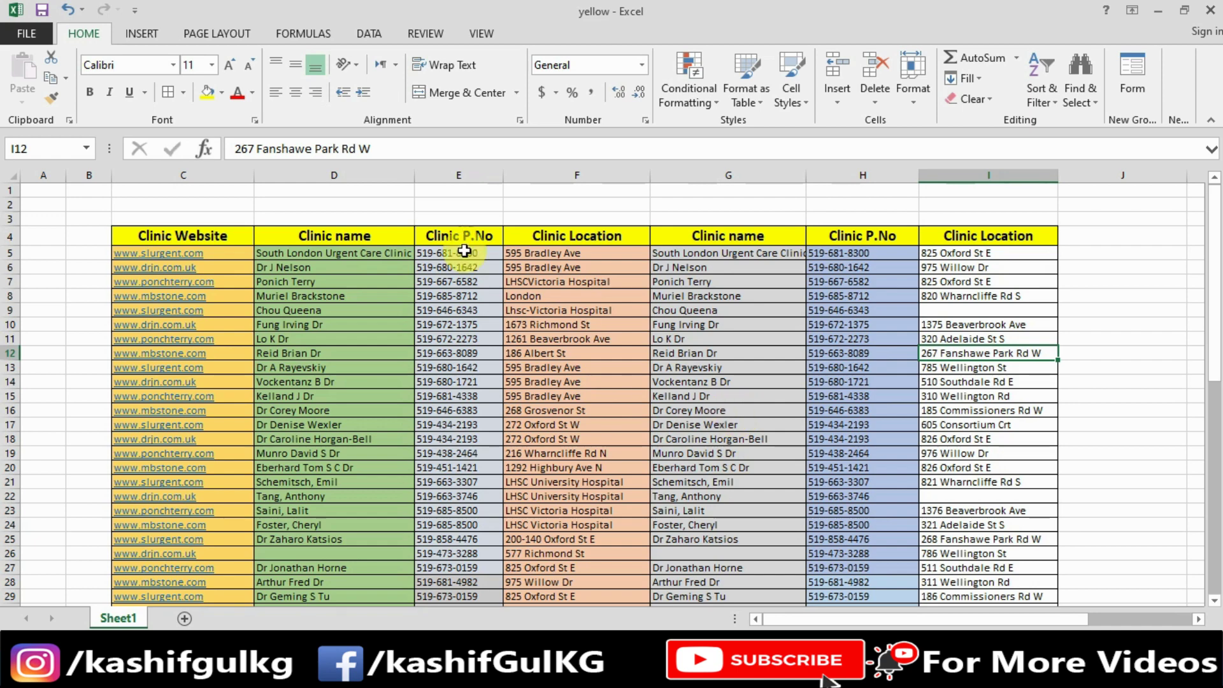
- Review the Page tab of the Page Setup dialog, then close it unchanged
left_click(215, 39)
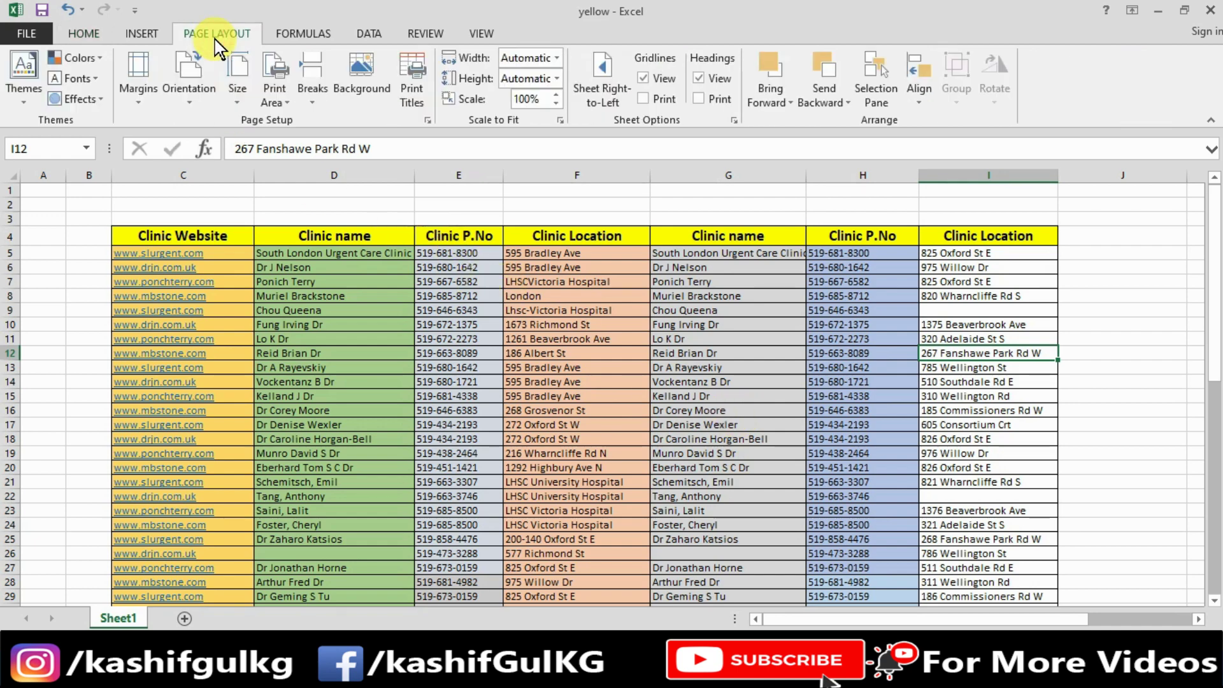
left_click(407, 113)
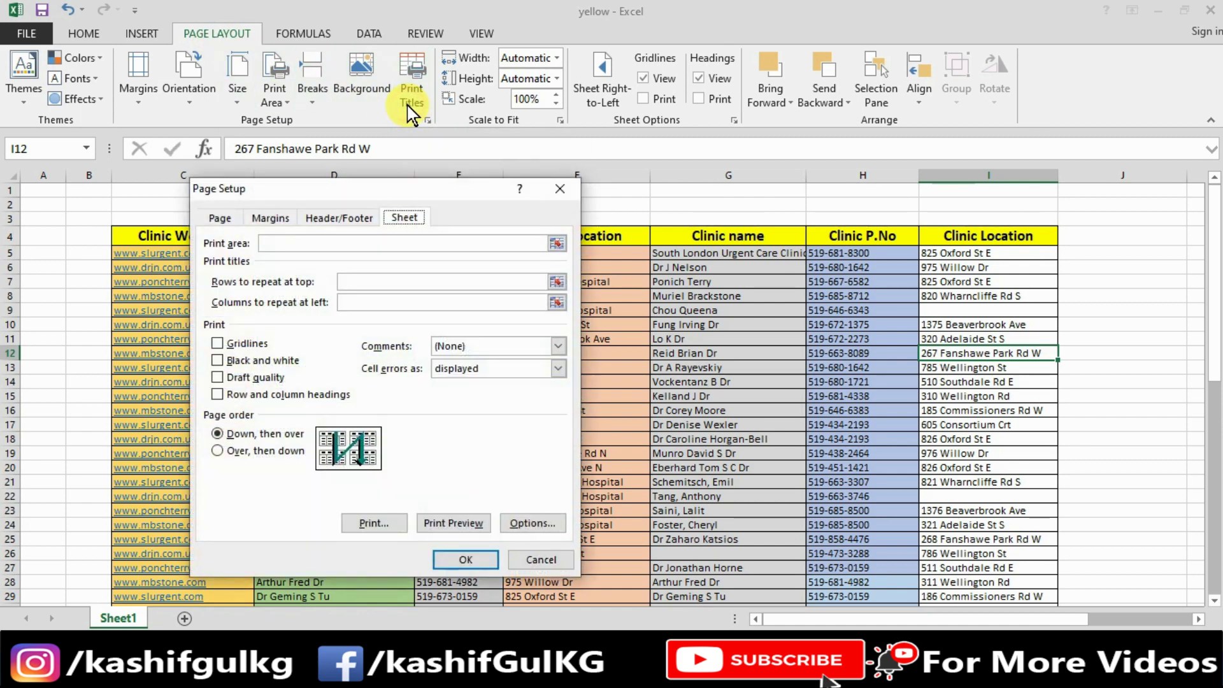
left_click(220, 219)
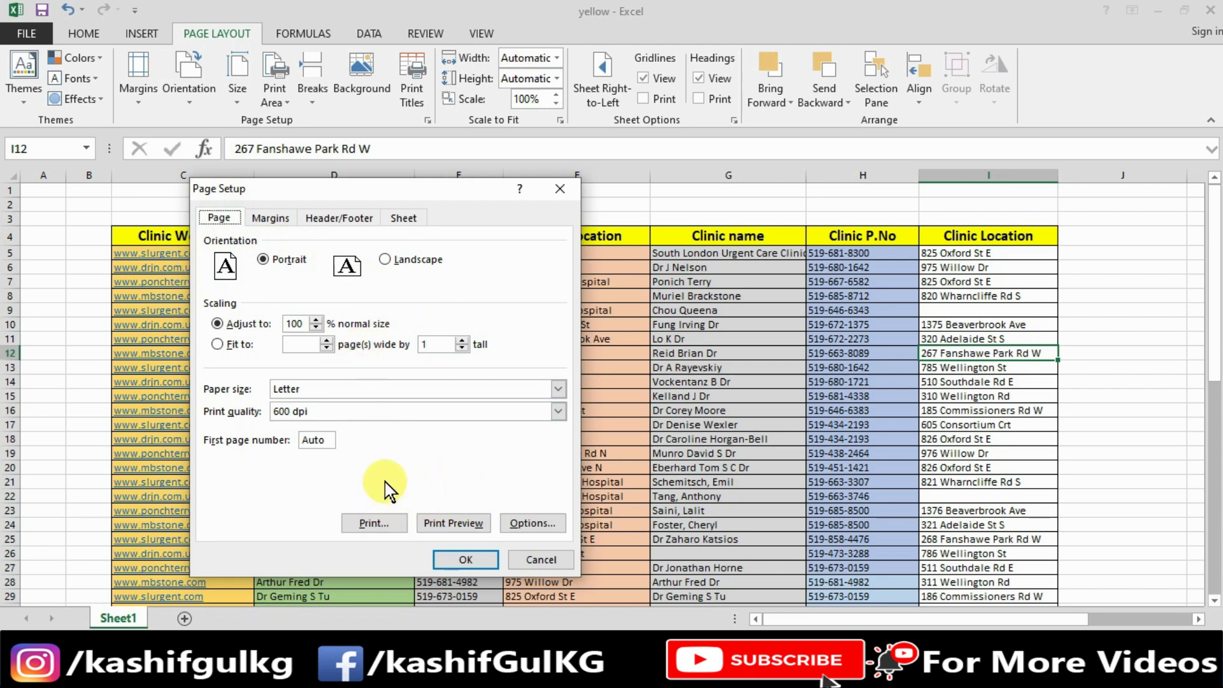
left_click(561, 190)
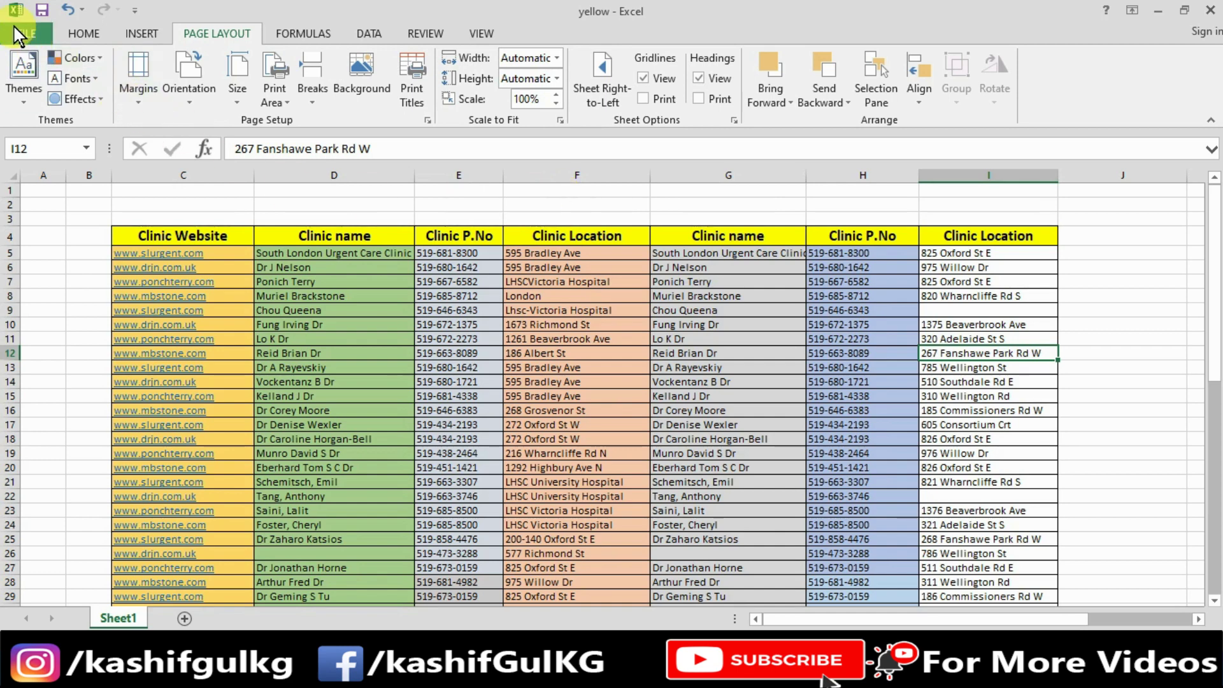
- Set the clinic sheet's print orientation to Landscape in the Print settings
left_click(19, 35)
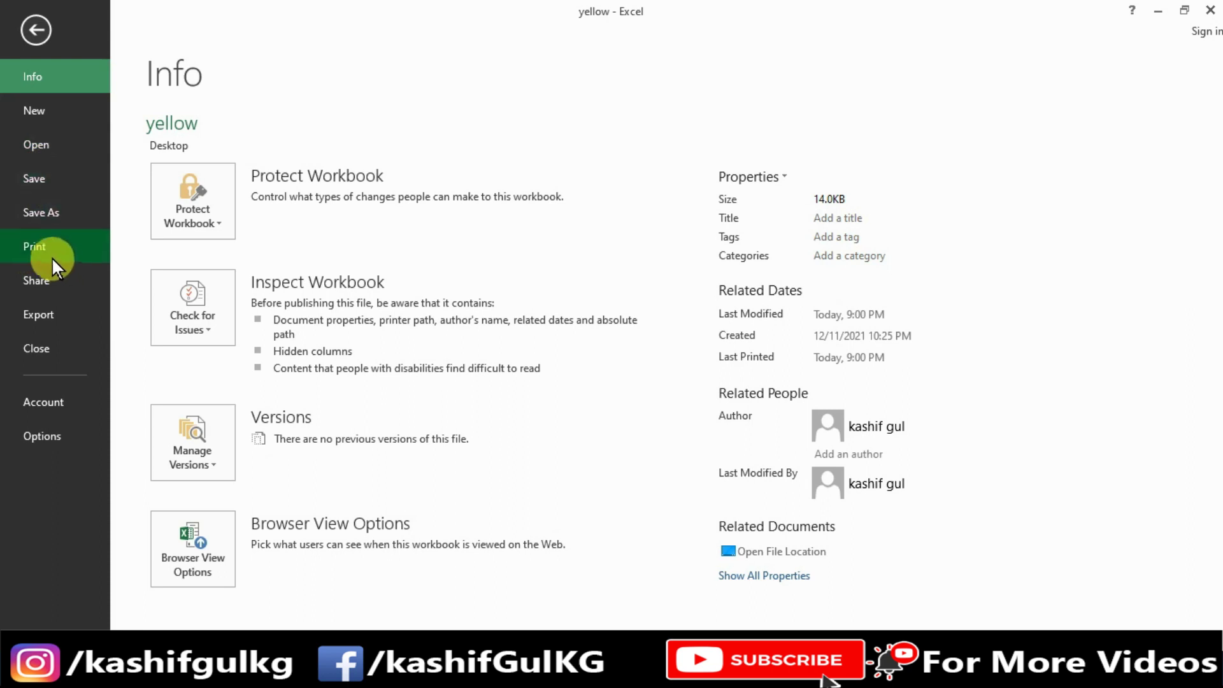
left_click(46, 254)
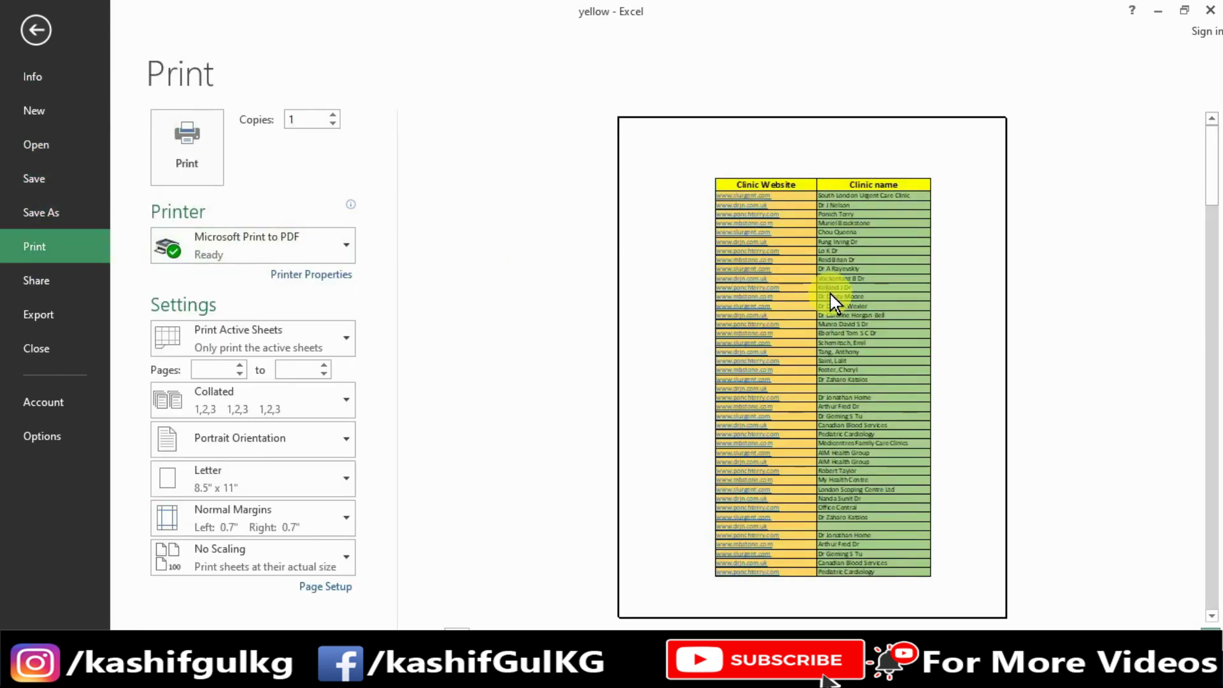
left_click(751, 184)
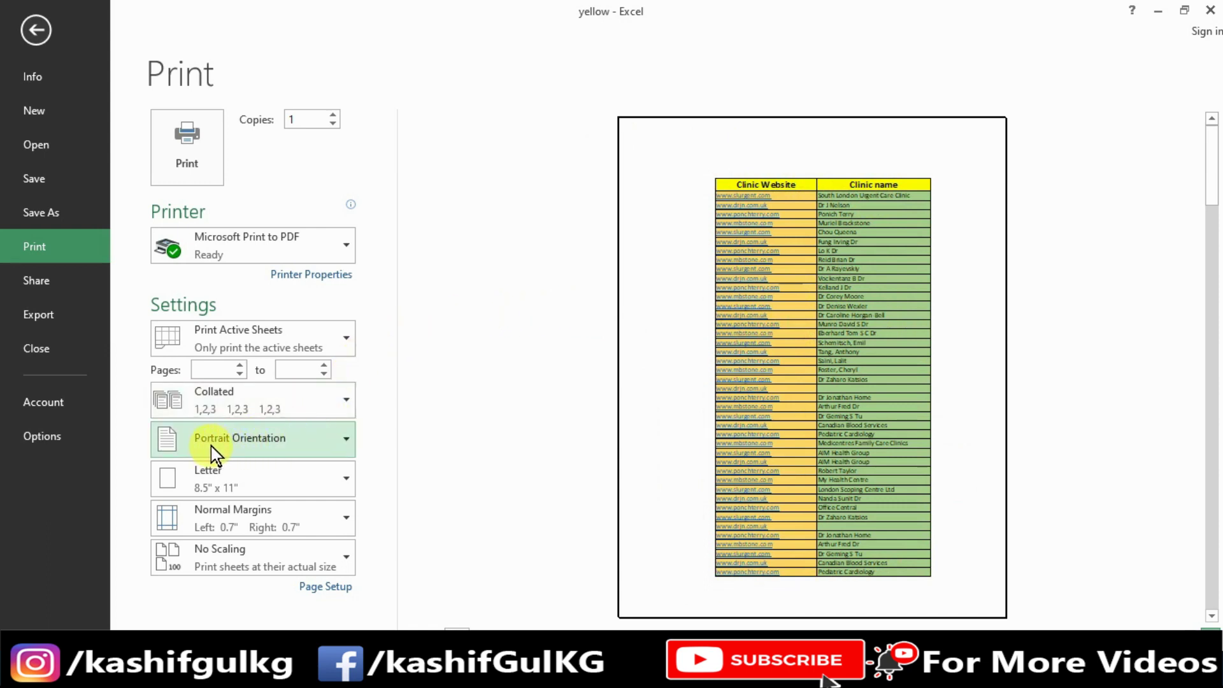
left_click(255, 440)
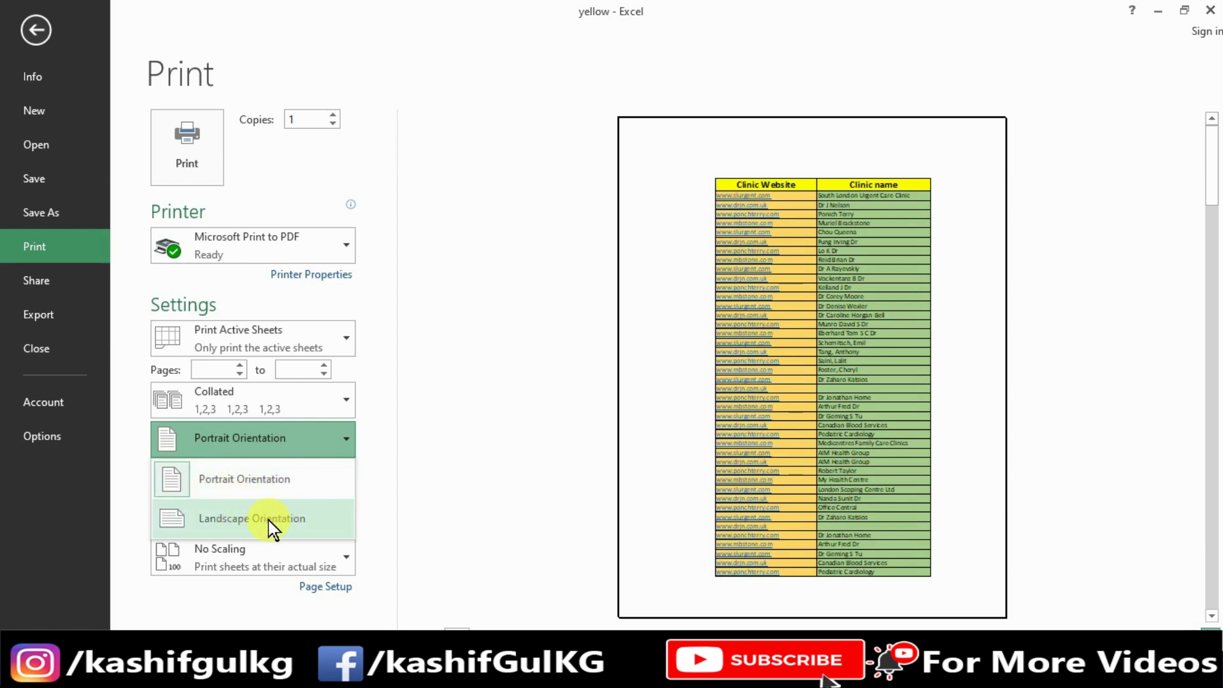
left_click(242, 523)
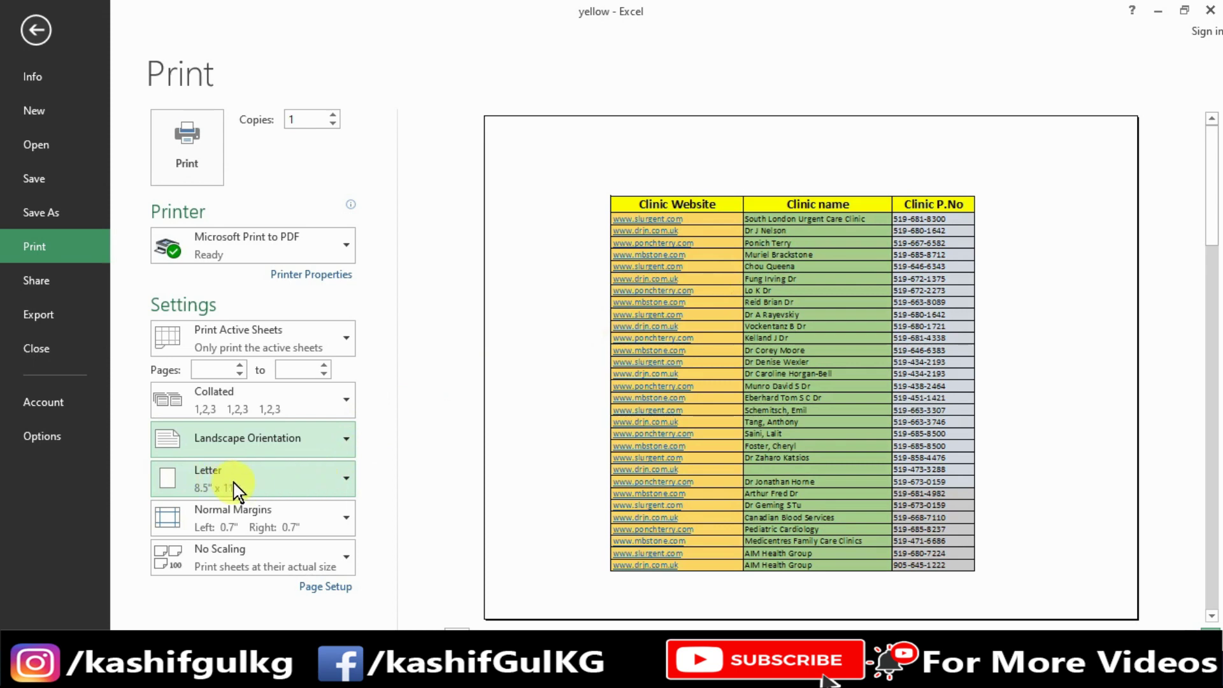
left_click(217, 489)
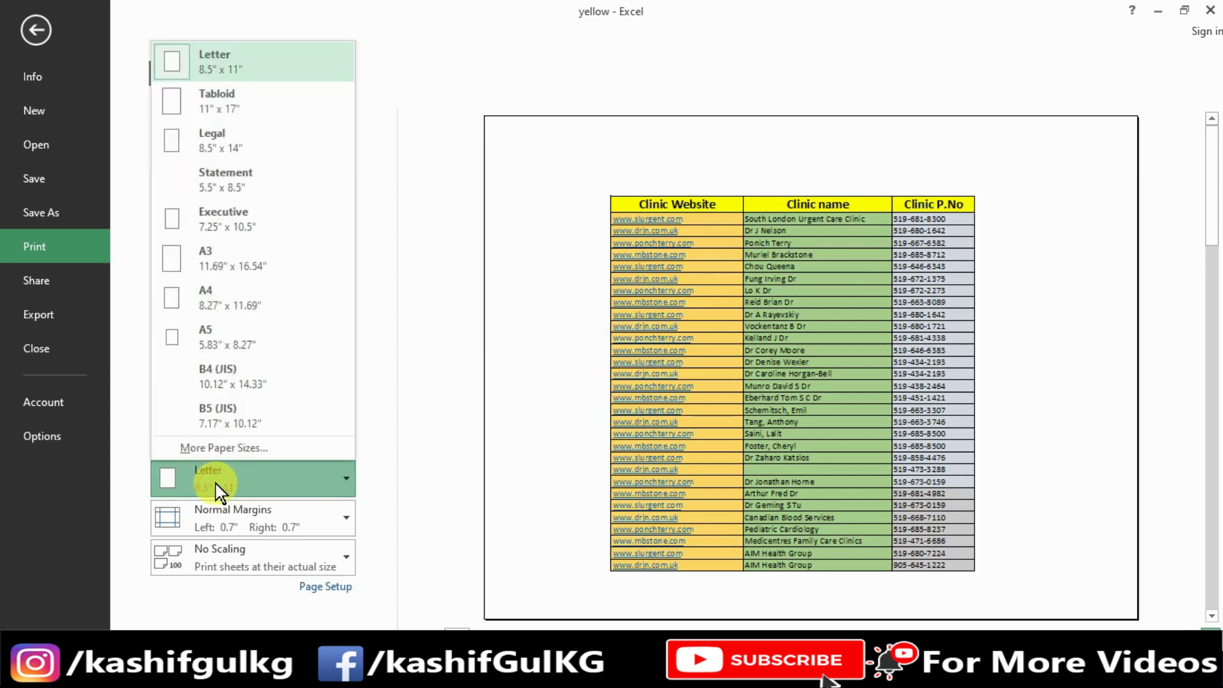
- Choose A4 paper and Narrow (0.25") margins for the printout
left_click(211, 302)
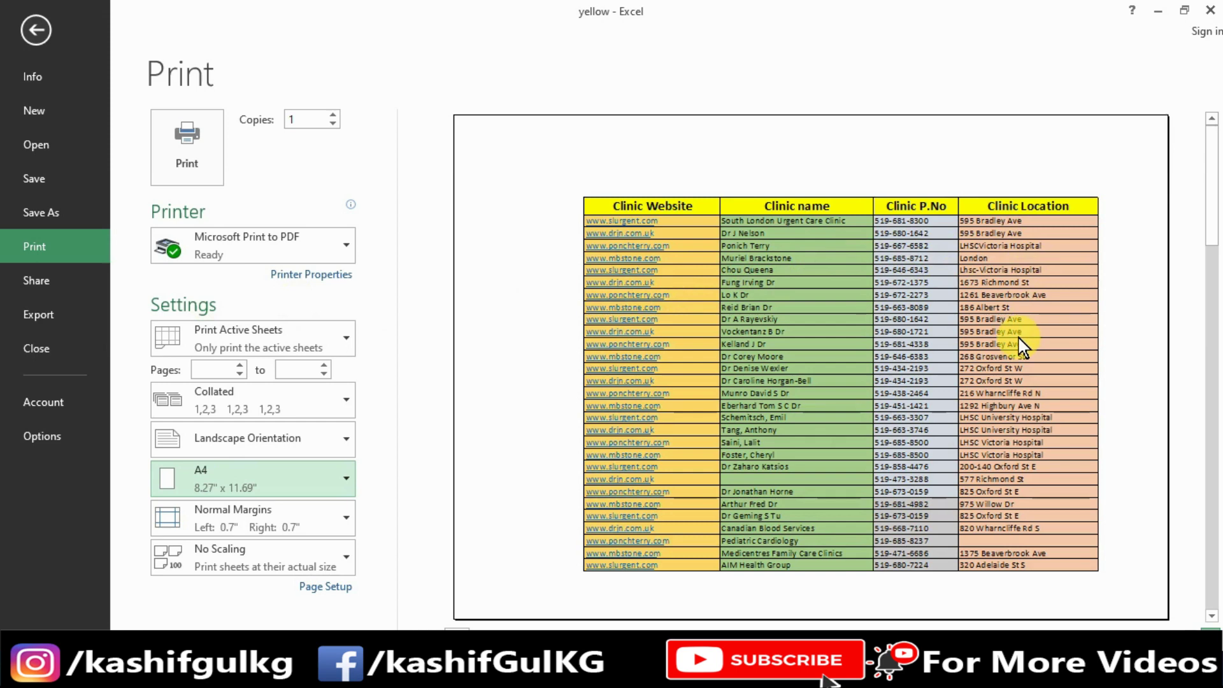
left_click(248, 526)
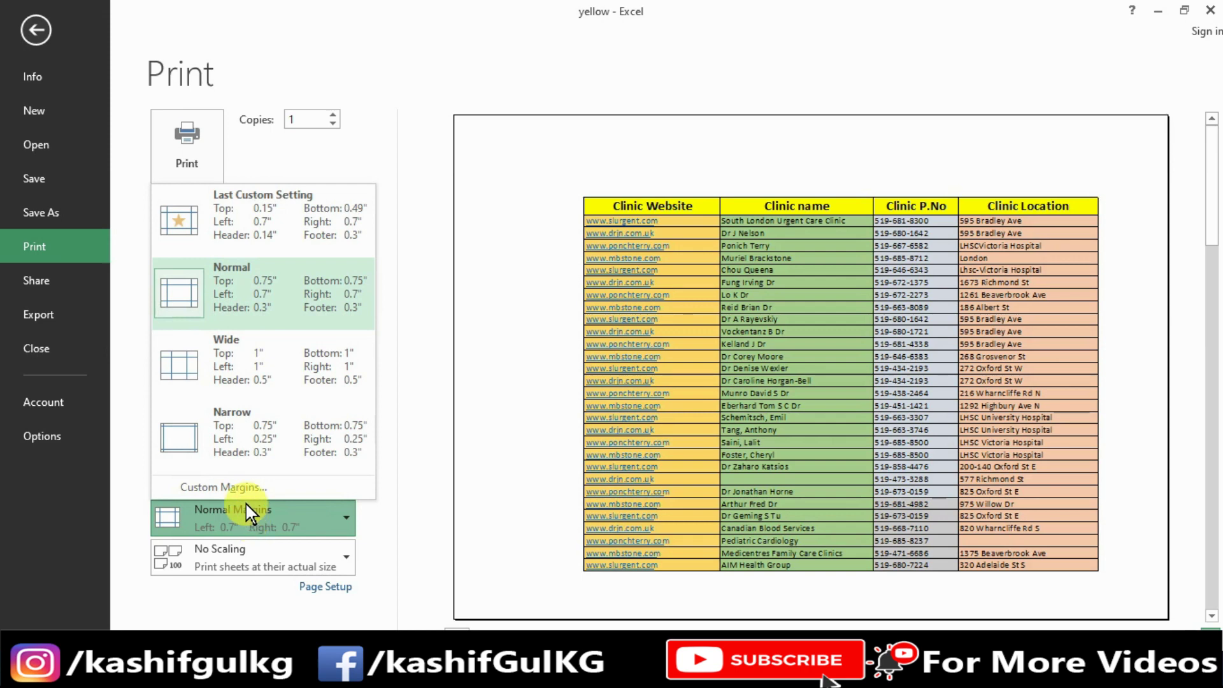
left_click(217, 437)
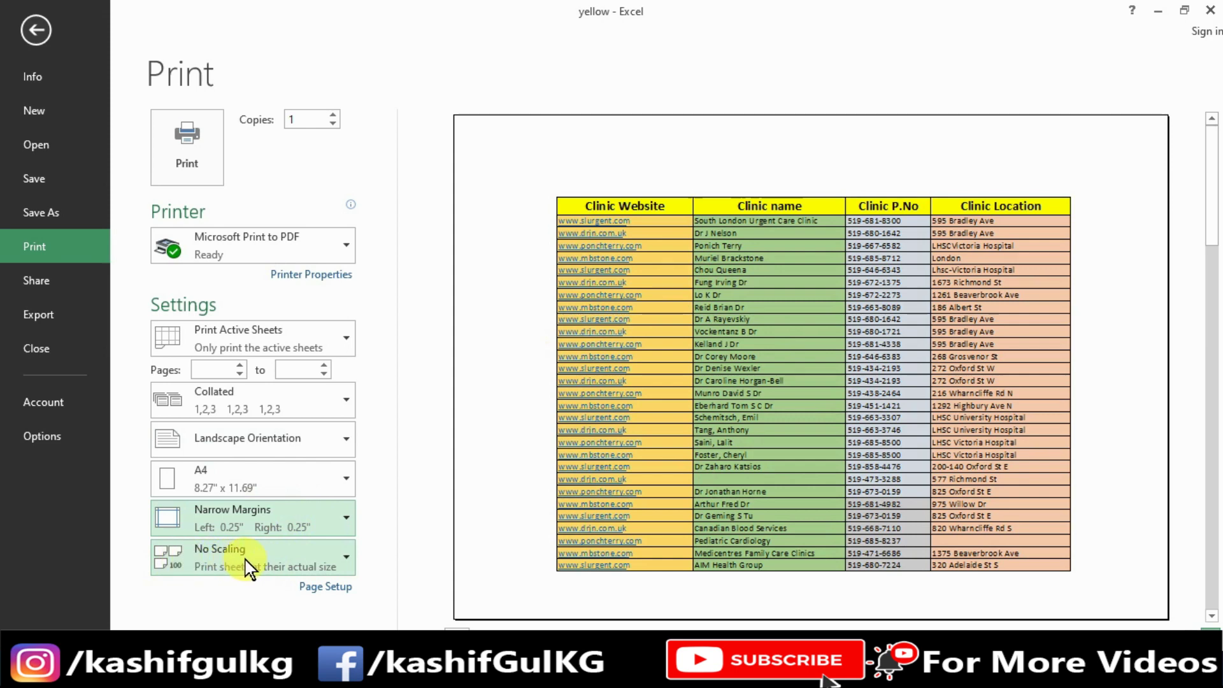
left_click(331, 589)
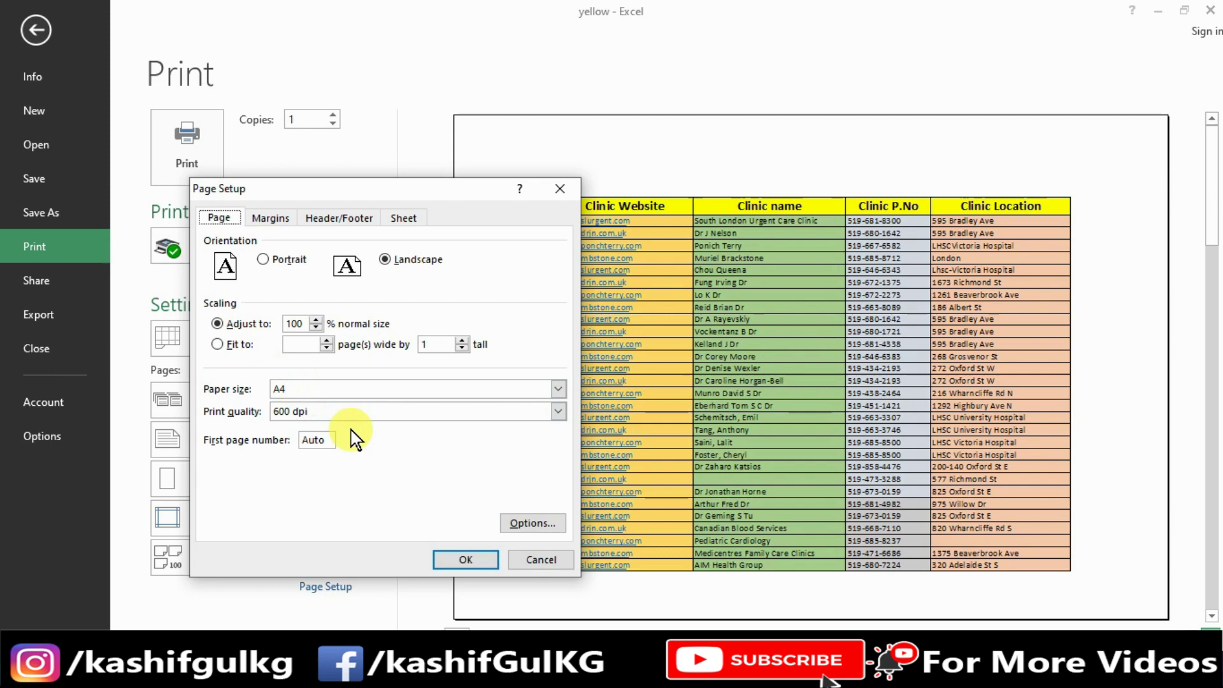
- Set the Page Setup scaling to 70% normal size and return to the worksheet
double_click(304, 325)
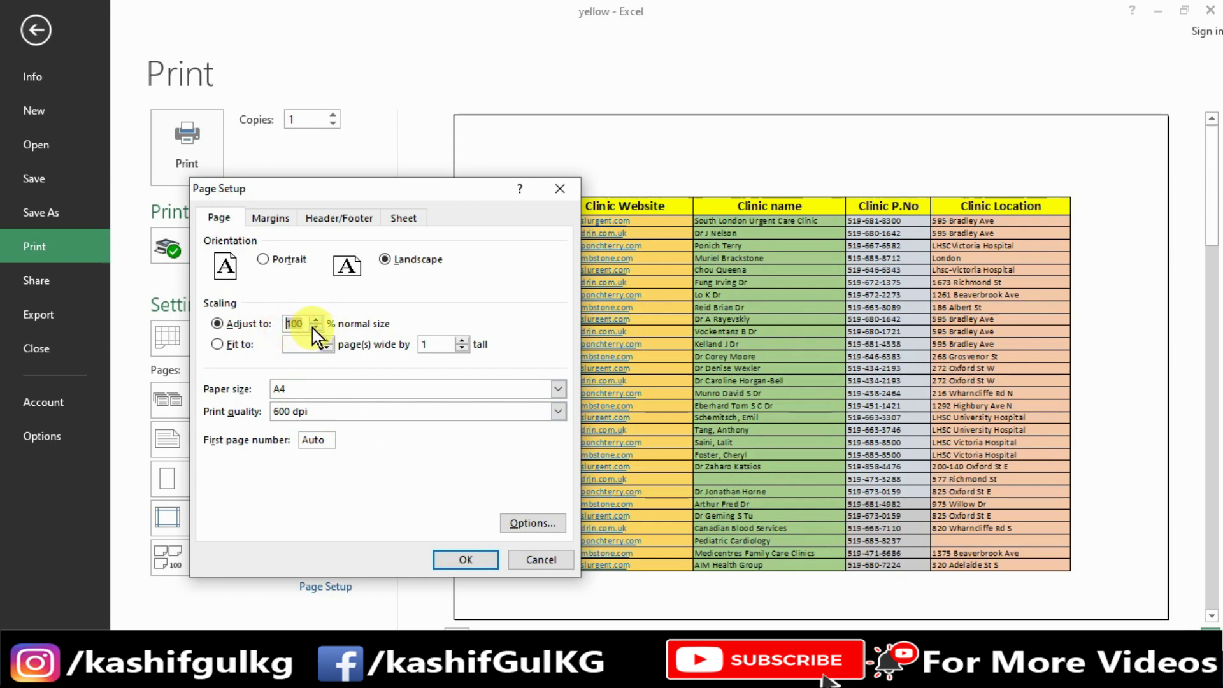
type("70")
left_click(471, 560)
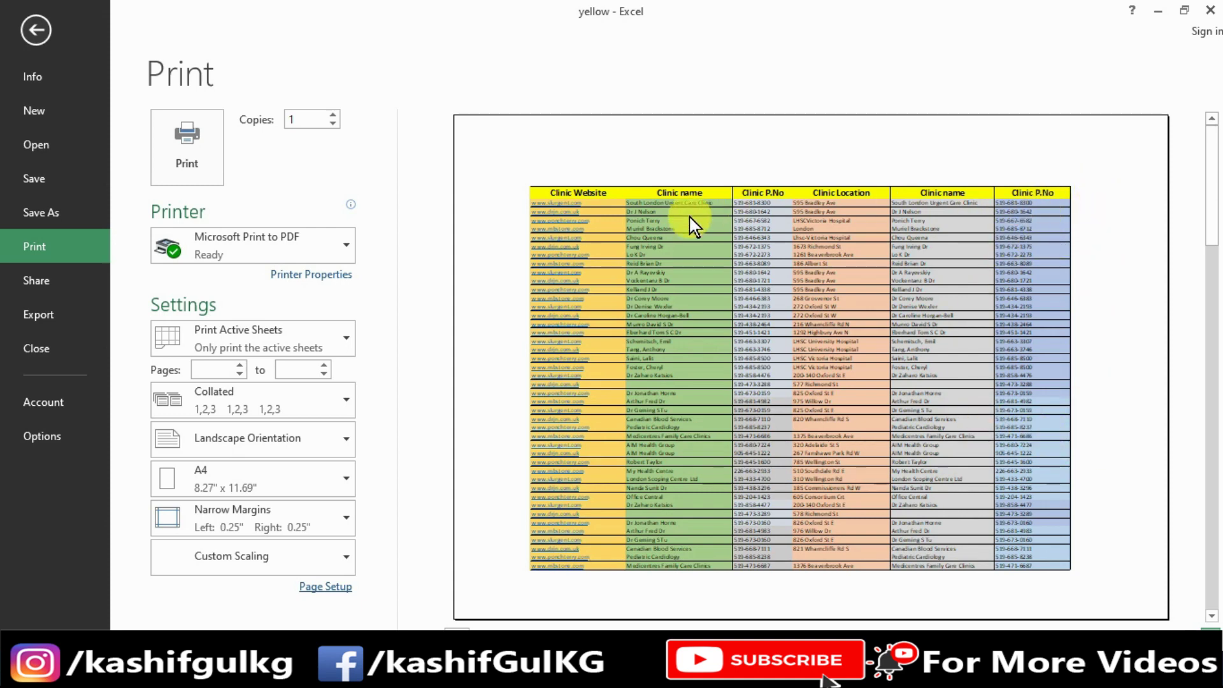
left_click(44, 21)
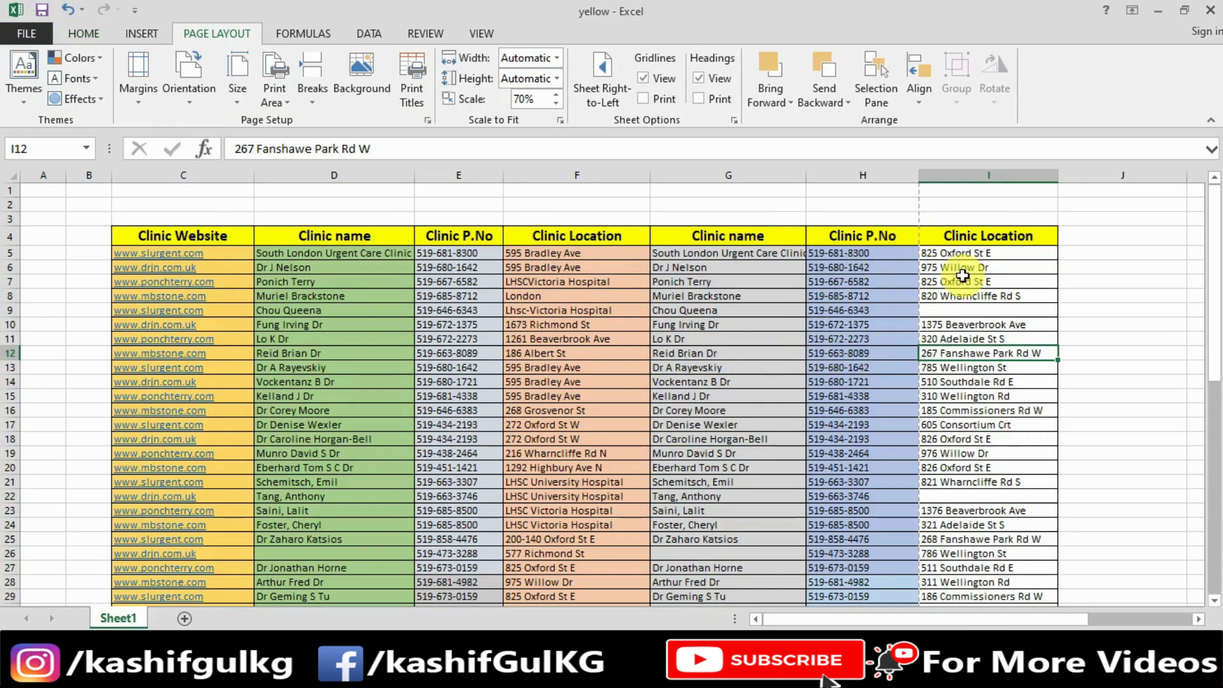
- Lower the Page Setup scaling to 65% so all seven clinic columns fit
left_click_drag(992, 232, 1019, 354)
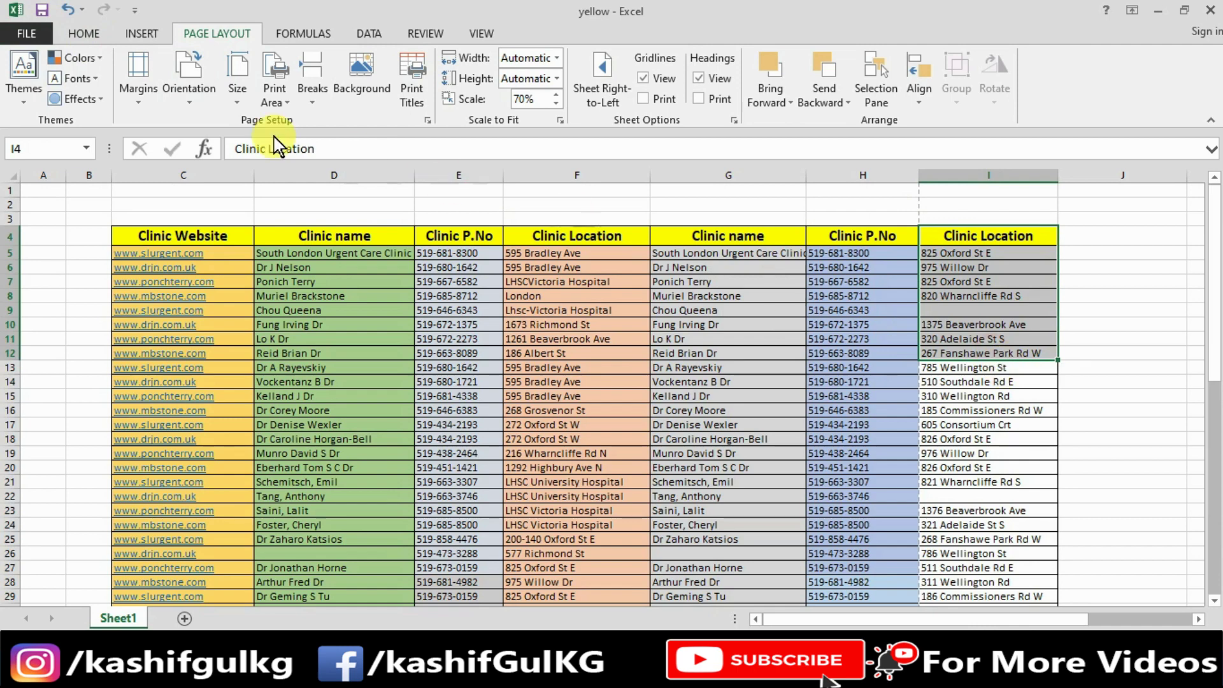
left_click(10, 22)
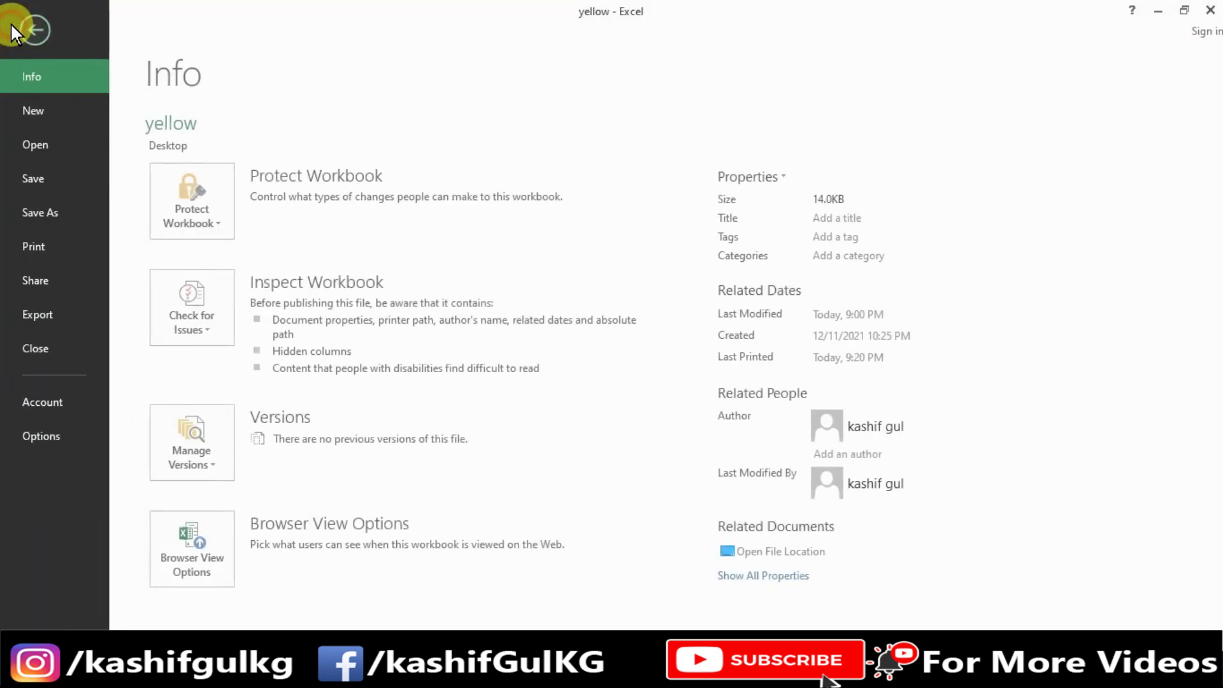
left_click(54, 240)
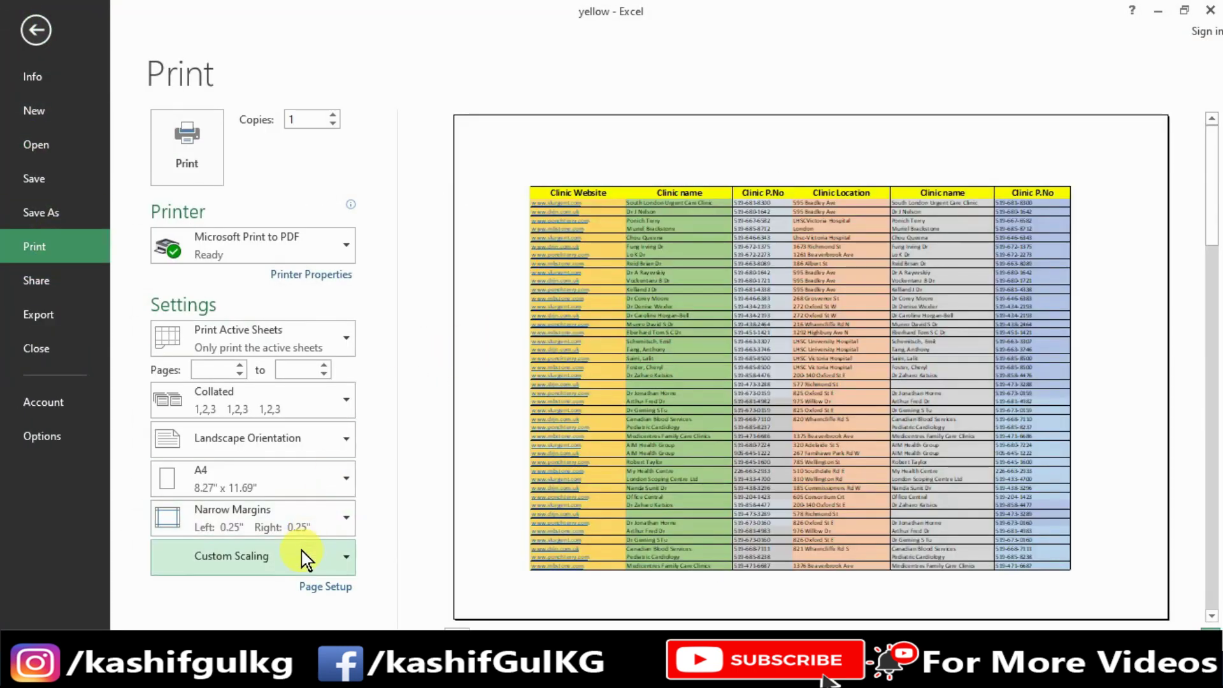
left_click(322, 586)
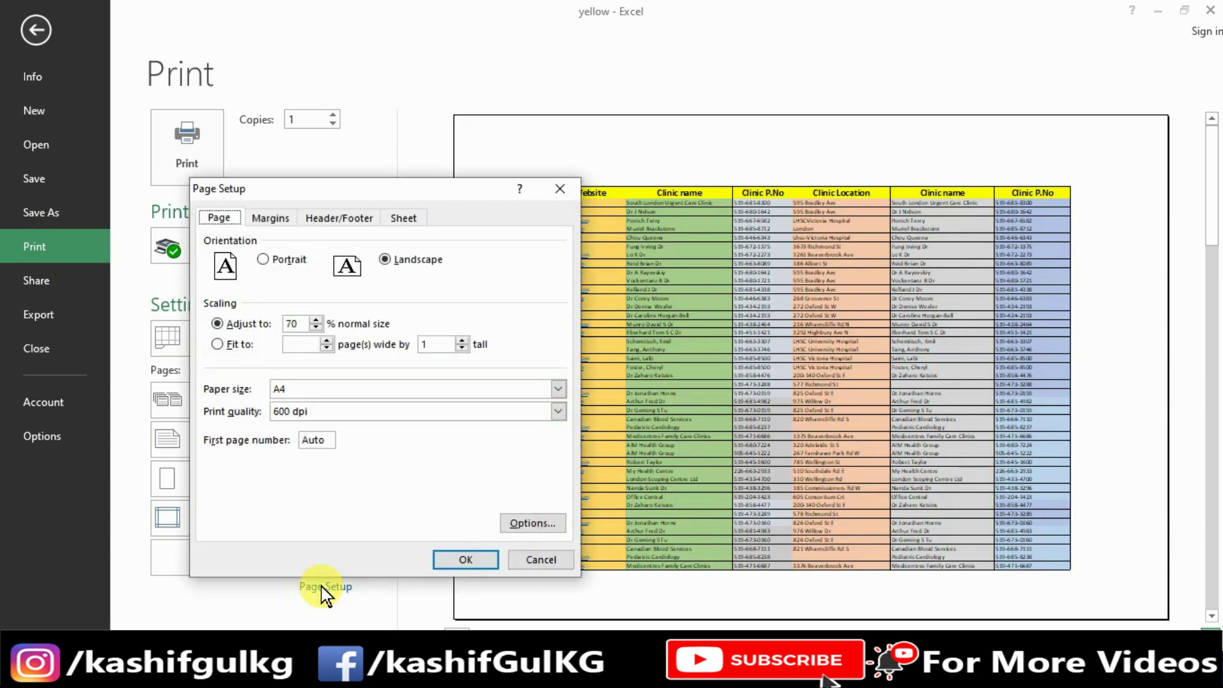
left_click(316, 327)
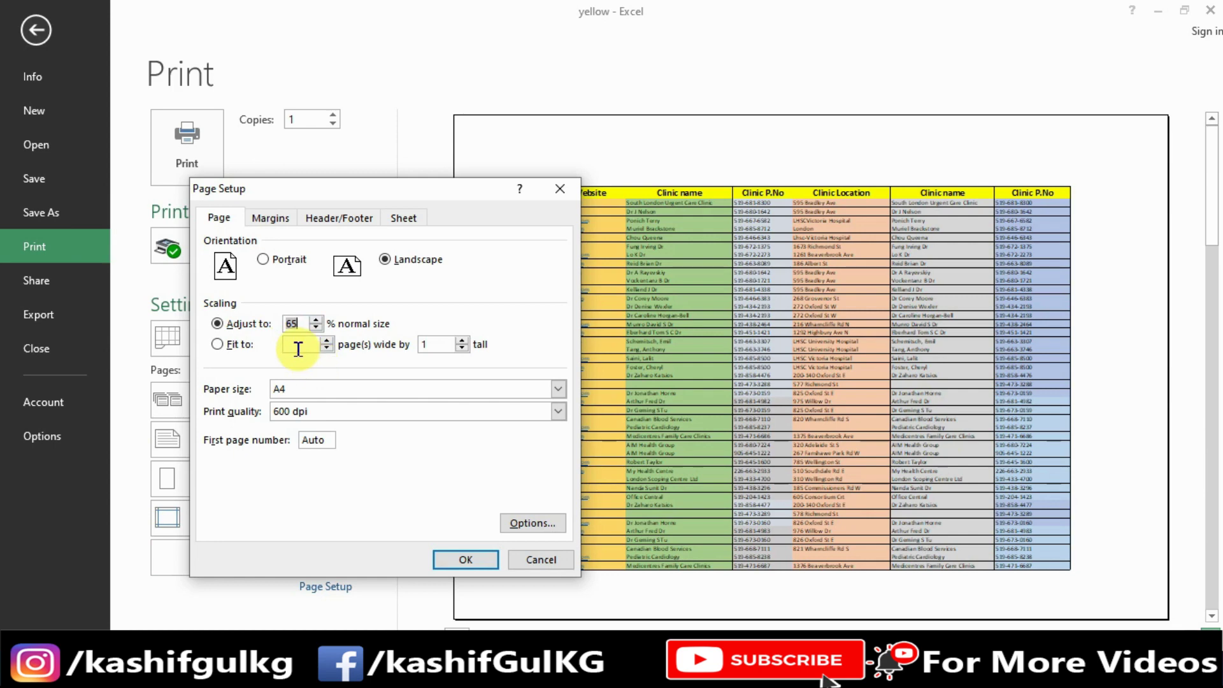
left_click(460, 558)
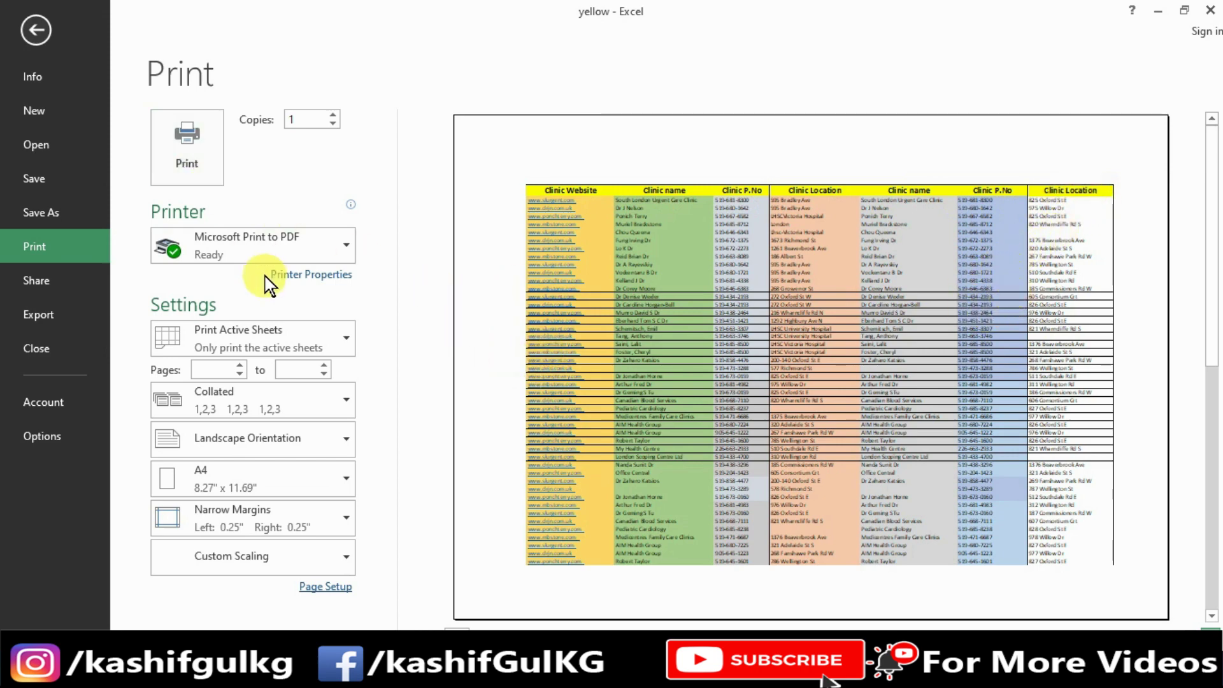
left_click(242, 250)
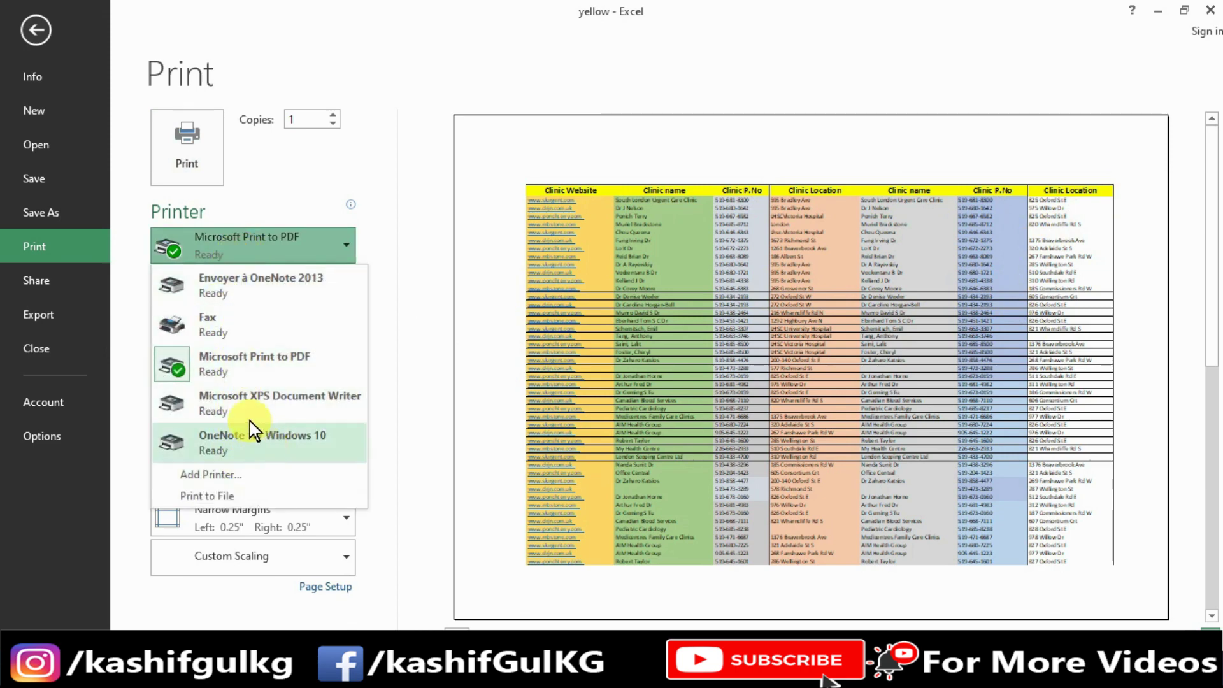
left_click(222, 368)
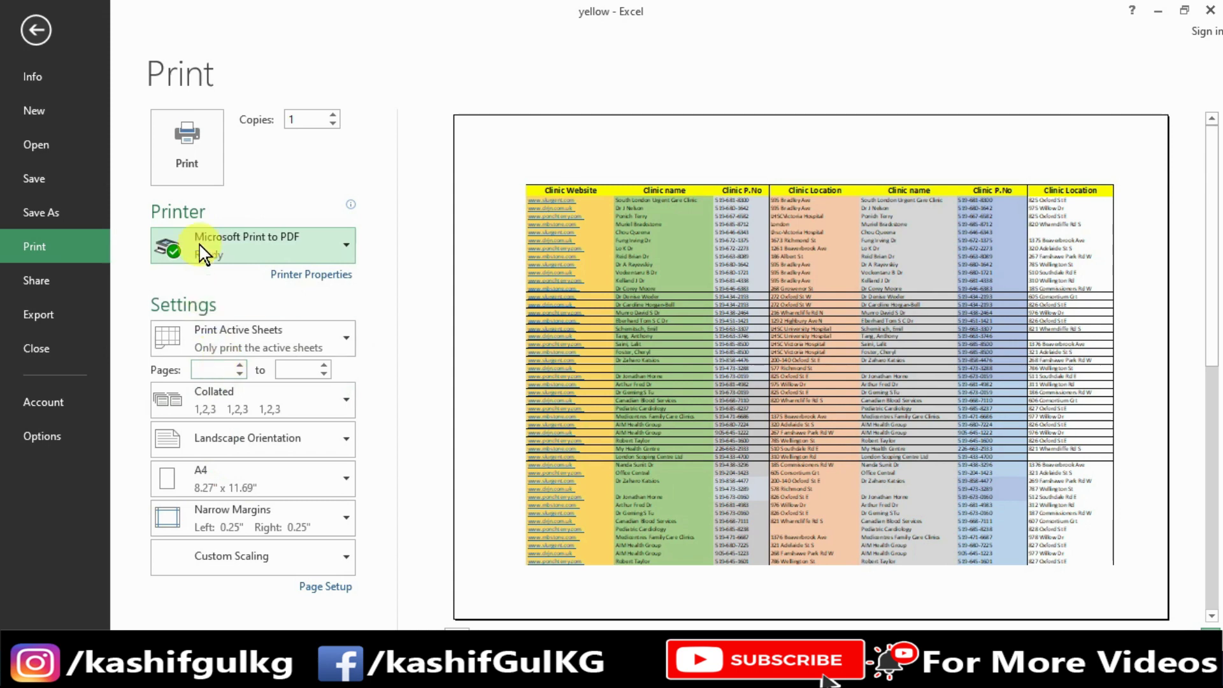